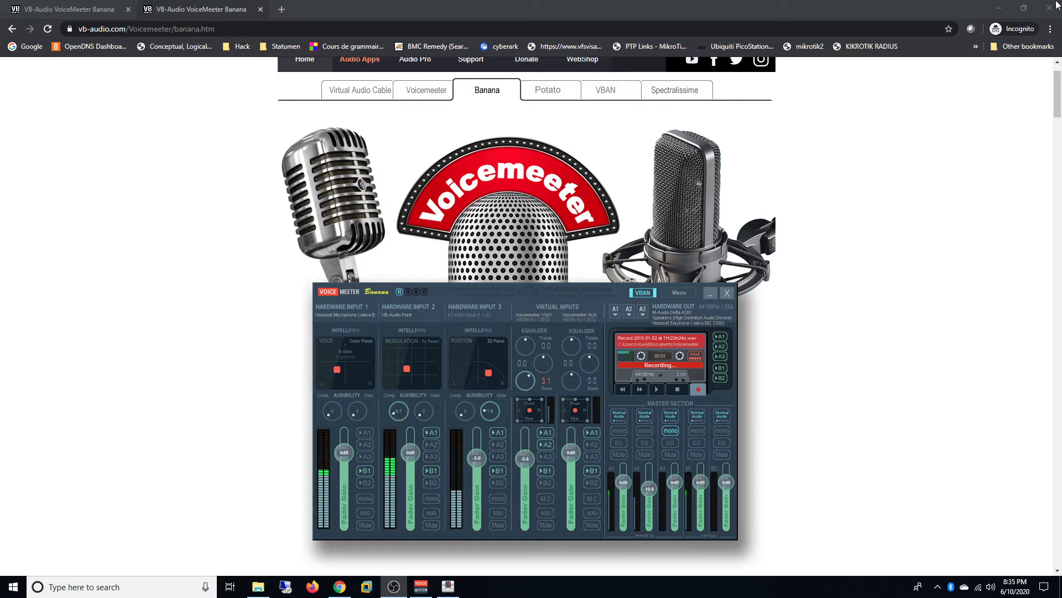
# Bring the Voicemeeter mixer forward, move it up and left, and drag Hardware Input 1 gain to -2.7 dB
pyautogui.click(999, 9)
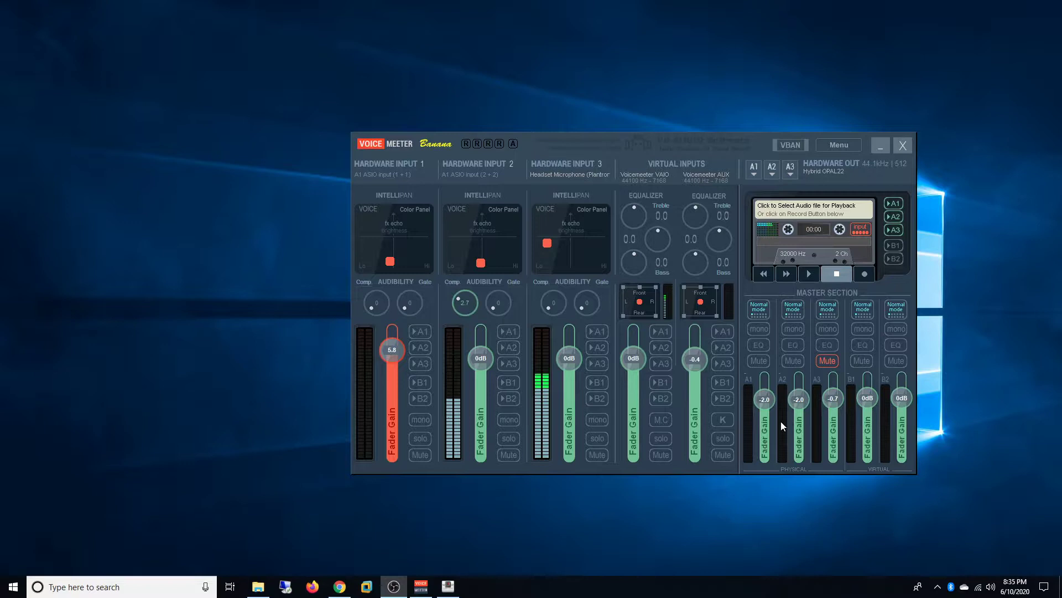
pyautogui.click(687, 145)
pyautogui.moveTo(686, 145); pyautogui.dragTo(623, 122)
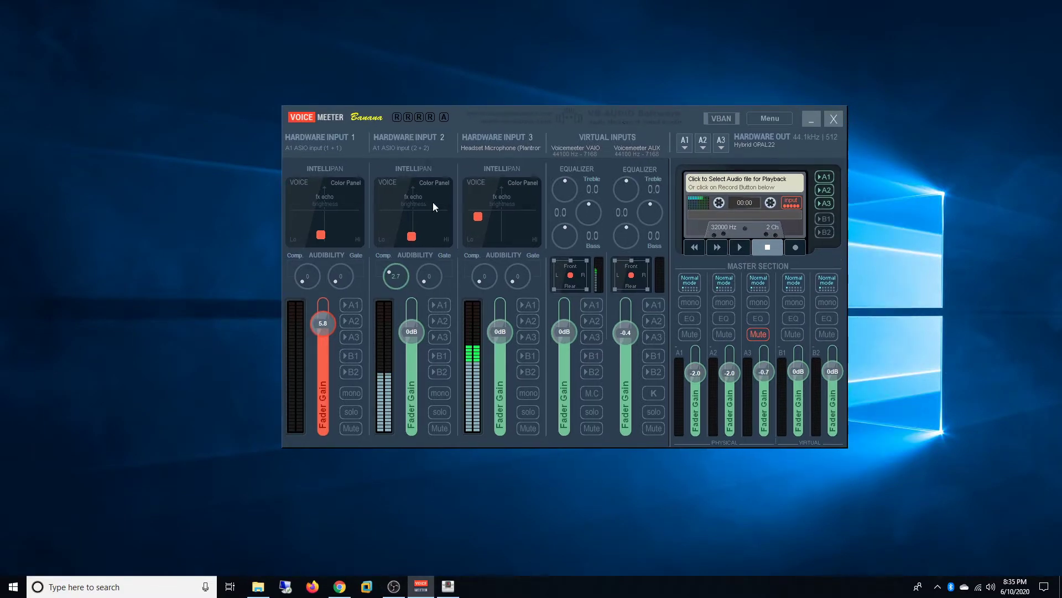
pyautogui.moveTo(323, 300); pyautogui.dragTo(322, 340)
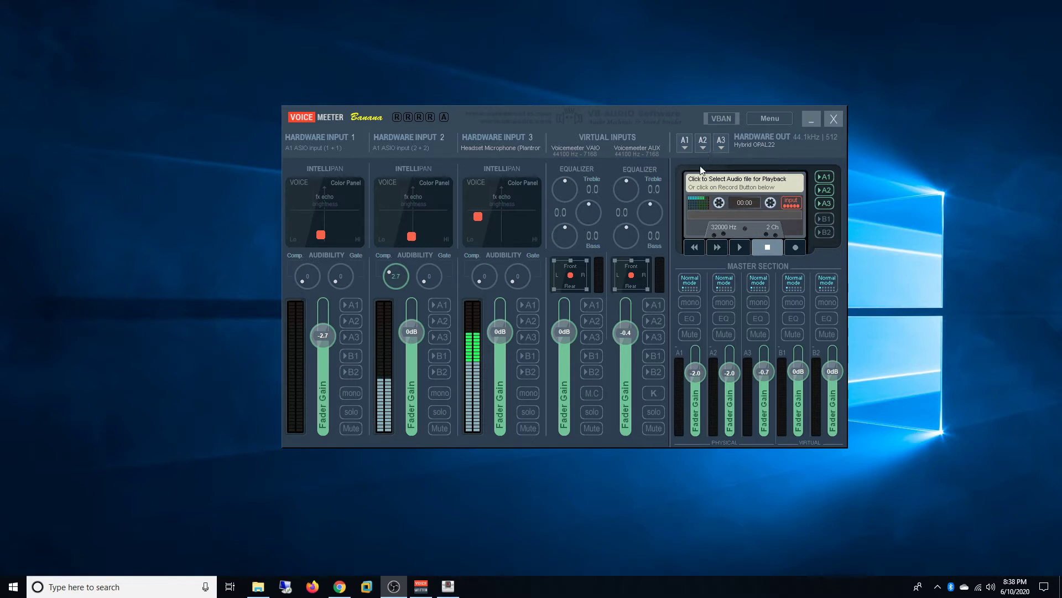
# Check the A2 device list, then try DroidCam Audio as the A1 output and dismiss its error
pyautogui.click(703, 147)
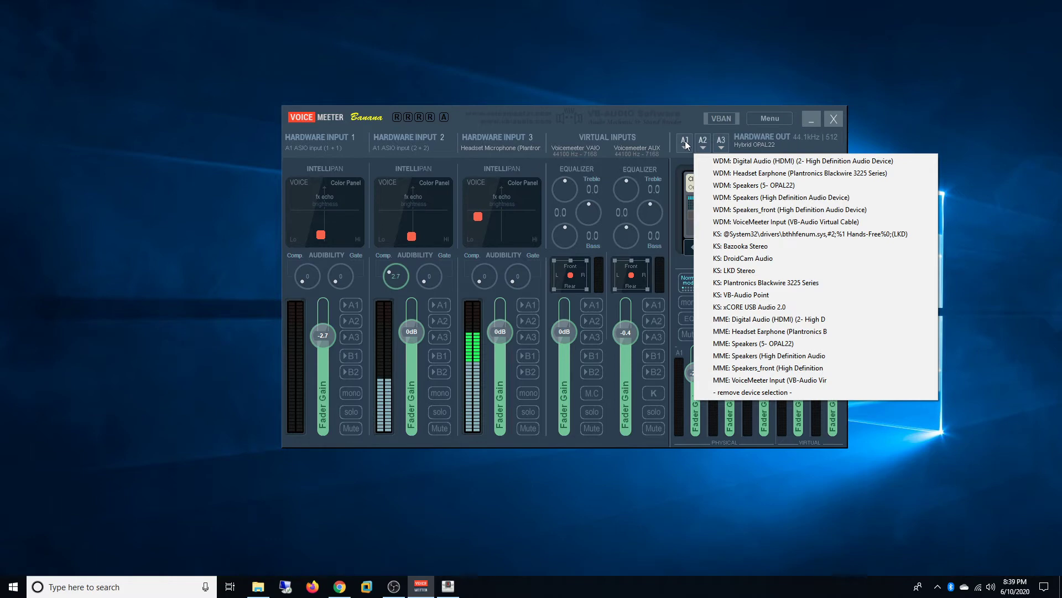
pyautogui.click(685, 141)
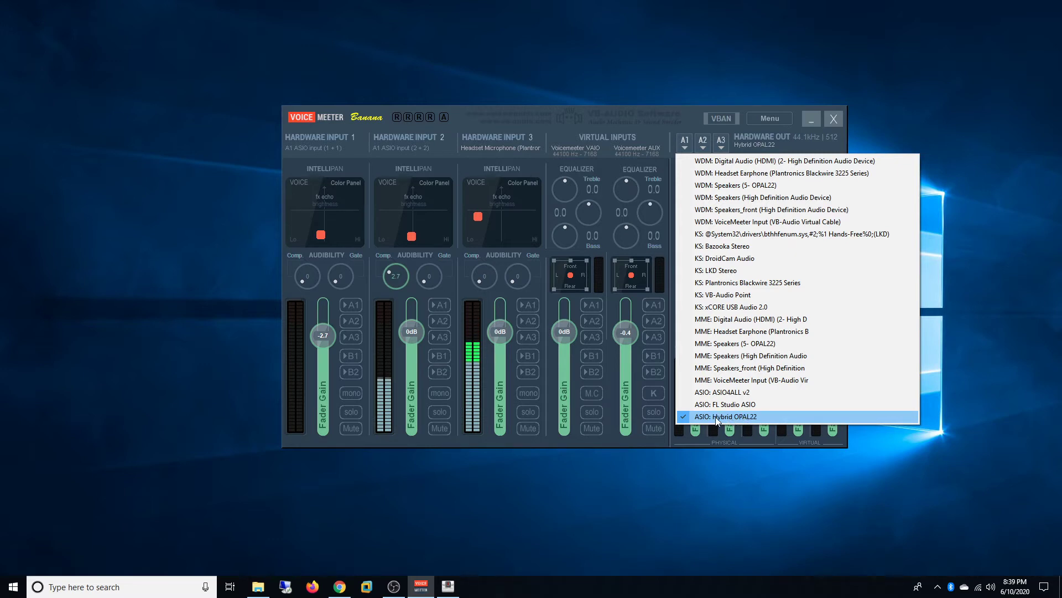
pyautogui.click(753, 256)
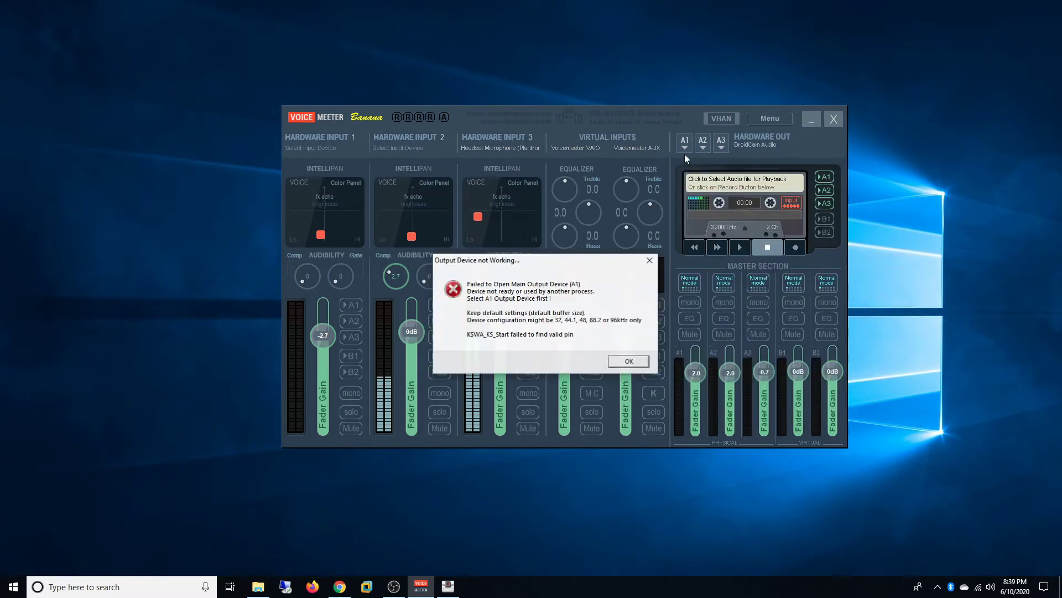
pyautogui.click(631, 361)
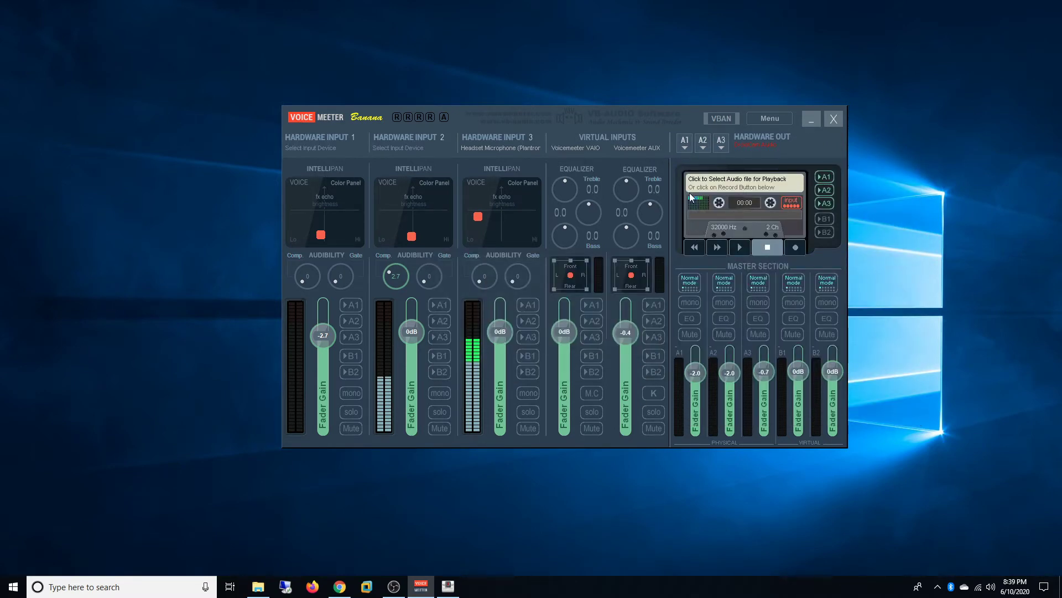
# Try FL Studio ASIO on A1, then set A1 back to ASIO: Hybrid OPAL22
pyautogui.click(684, 145)
pyautogui.click(735, 408)
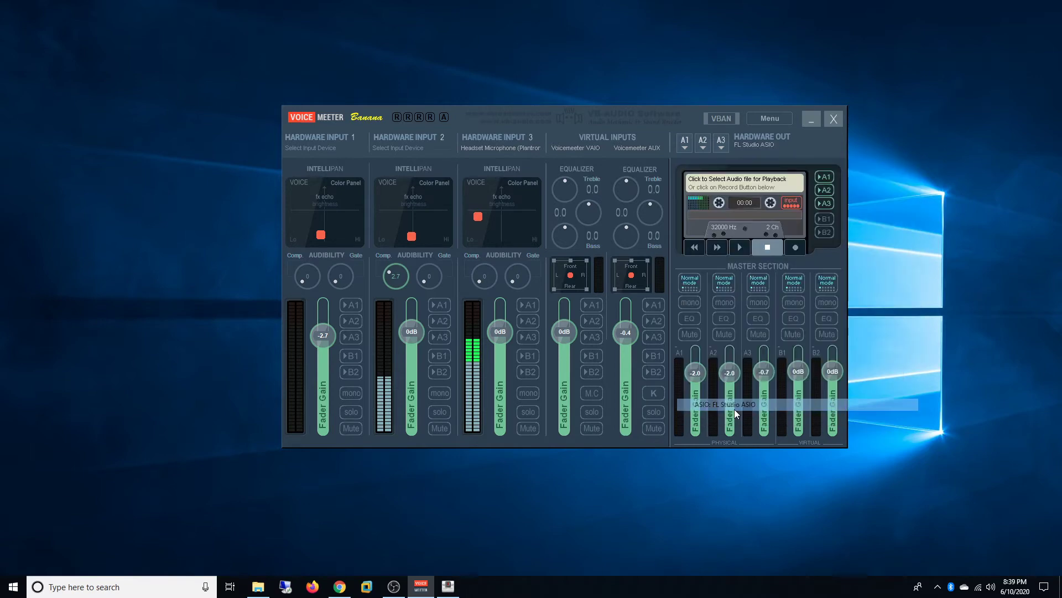
pyautogui.click(683, 145)
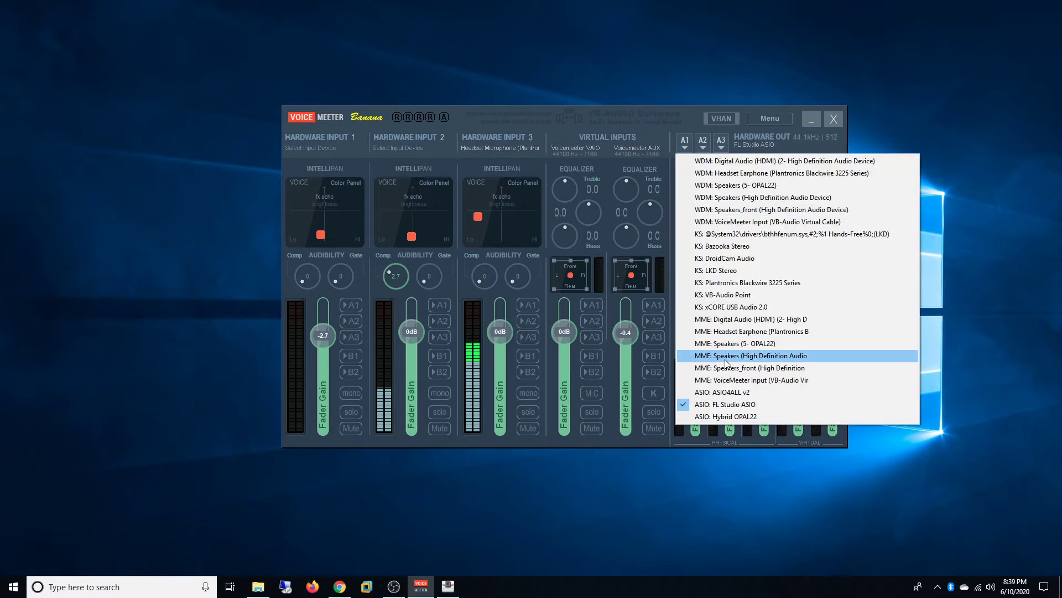
pyautogui.click(723, 415)
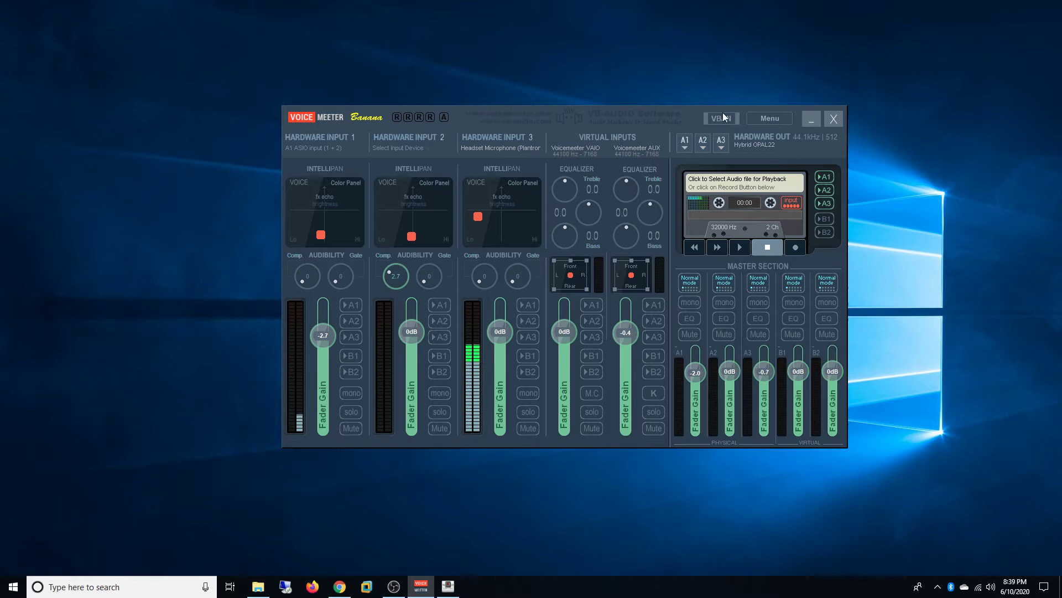
# In System Settings / Options, patch IN 1 to ASIO inputs 1 and 1 and IN 2 to 2 and 2, then close it
pyautogui.click(760, 115)
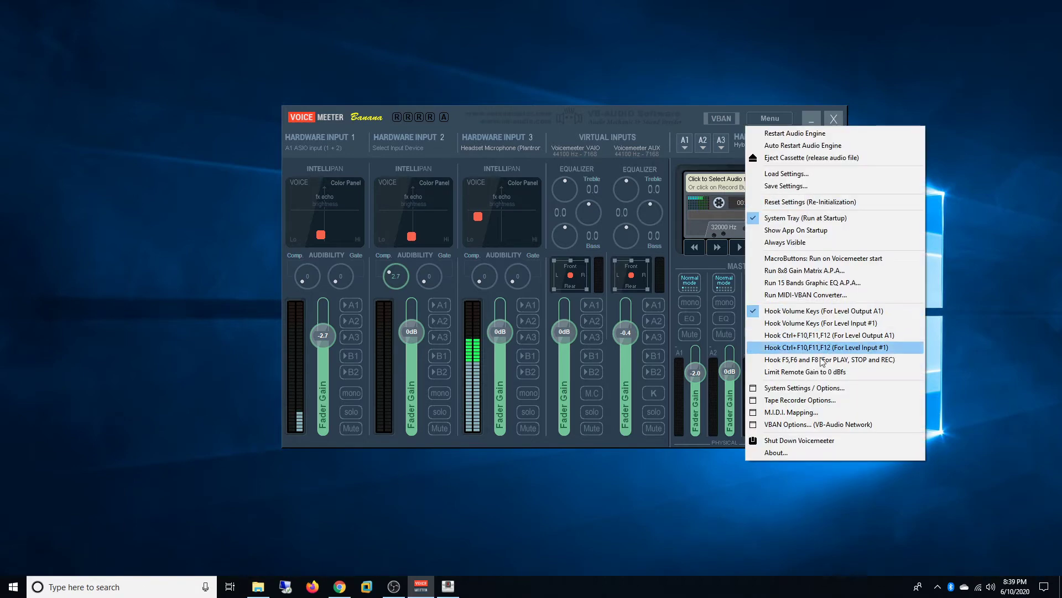
pyautogui.click(821, 391)
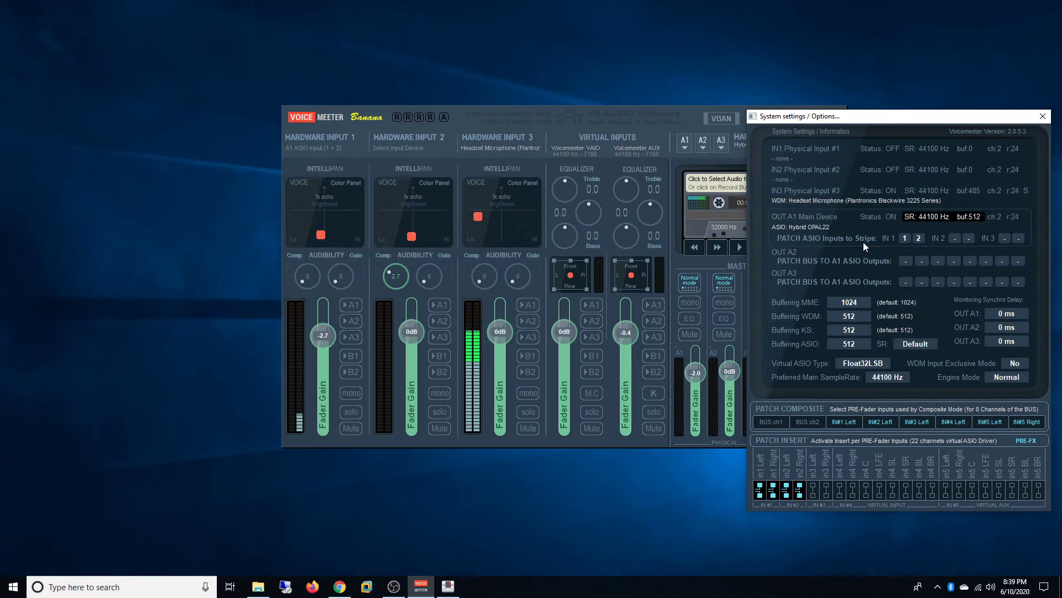
pyautogui.click(918, 238)
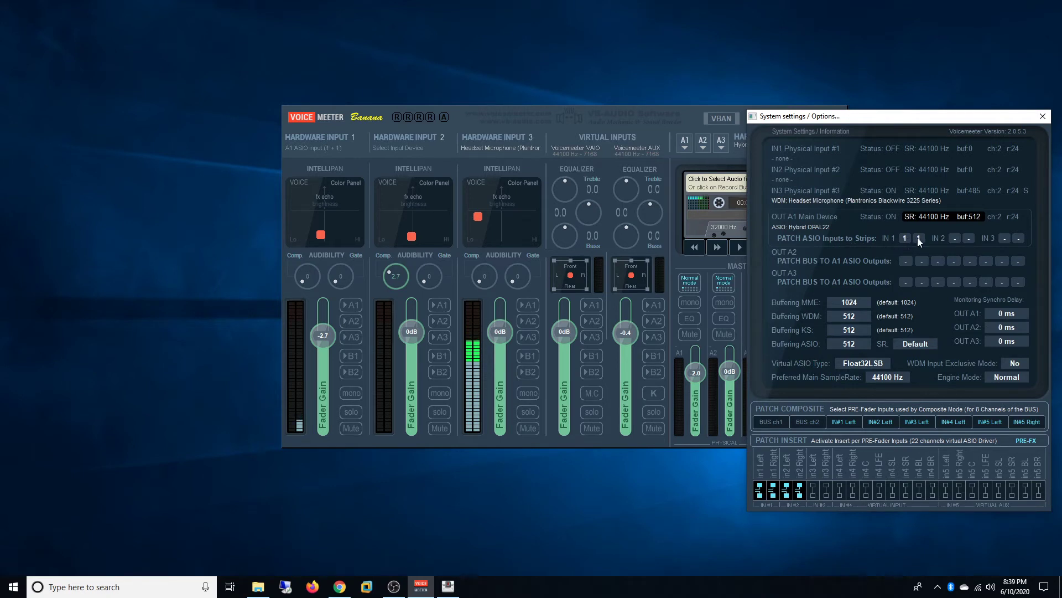
pyautogui.click(954, 238)
pyautogui.click(967, 240)
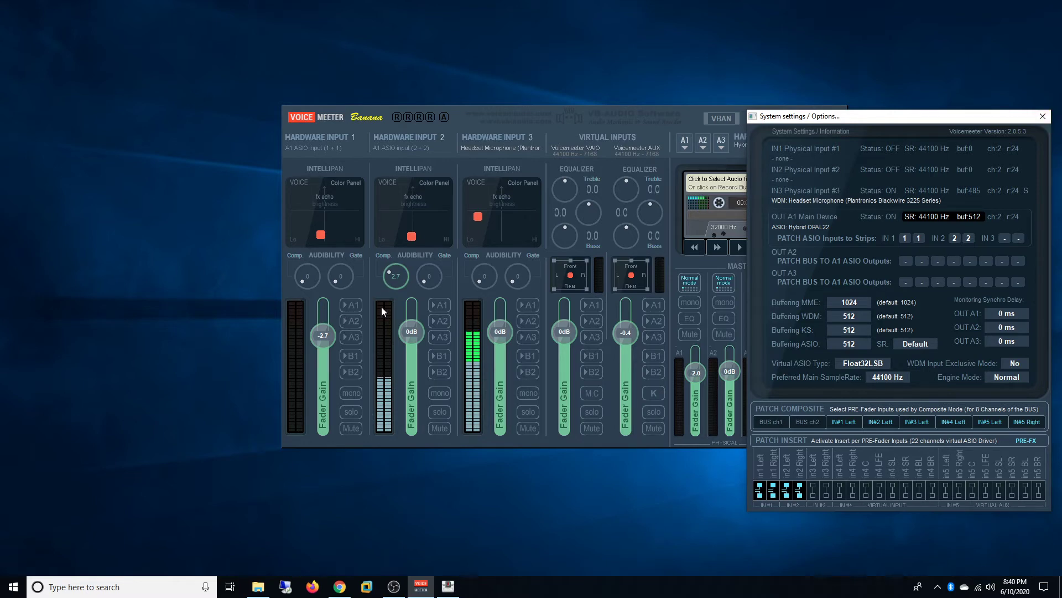
pyautogui.click(1042, 116)
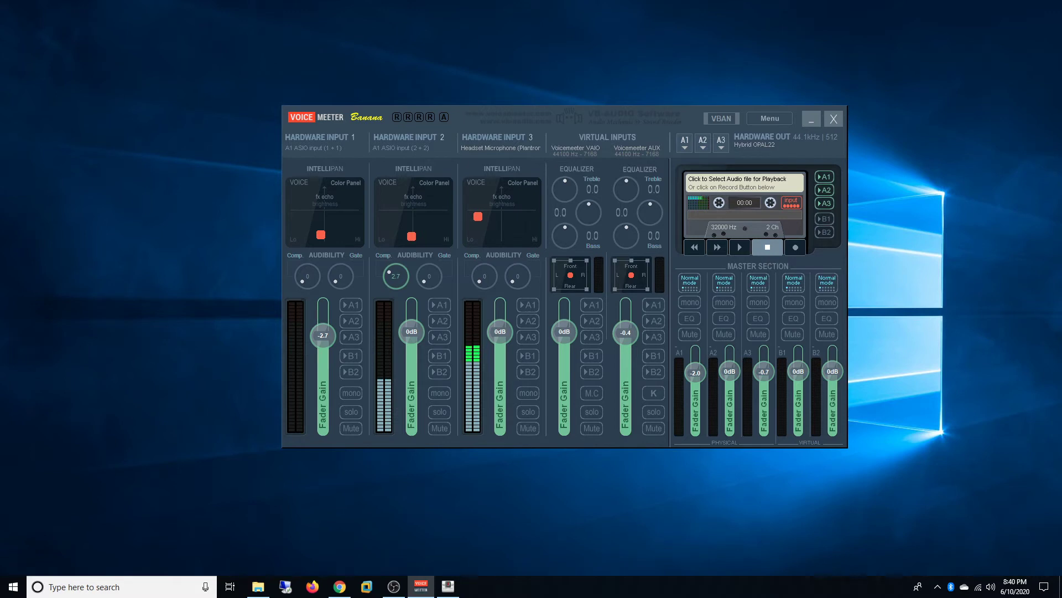
pyautogui.hotkey('alt', 'Tab')
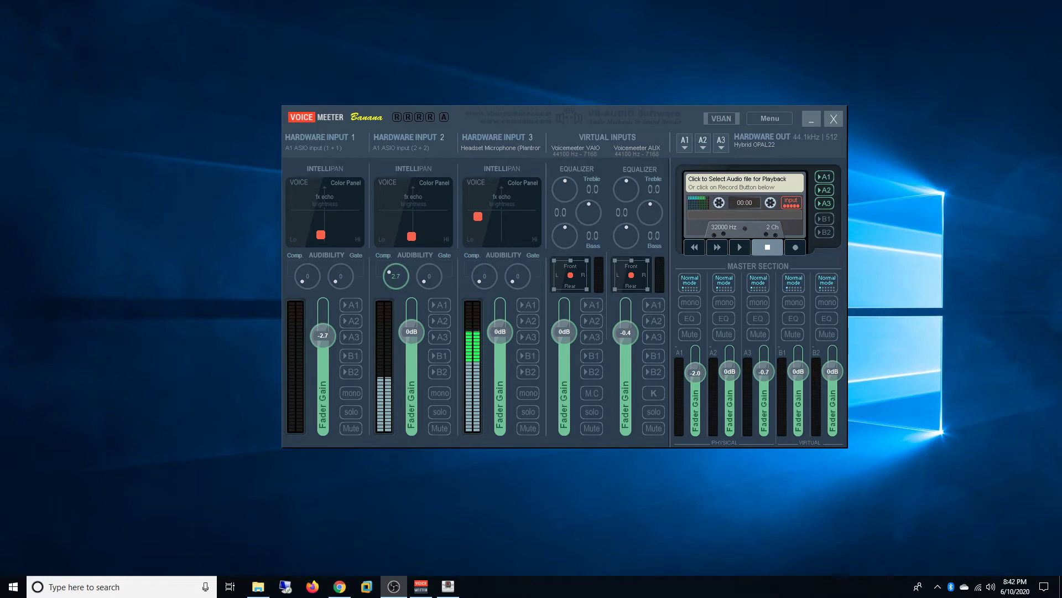
# Drag OBS Studio onto the screen and maximize it to show scenes, sources and mixer
pyautogui.moveTo(1061, 261); pyautogui.dragTo(539, 93)
pyautogui.doubleClick(540, 92)
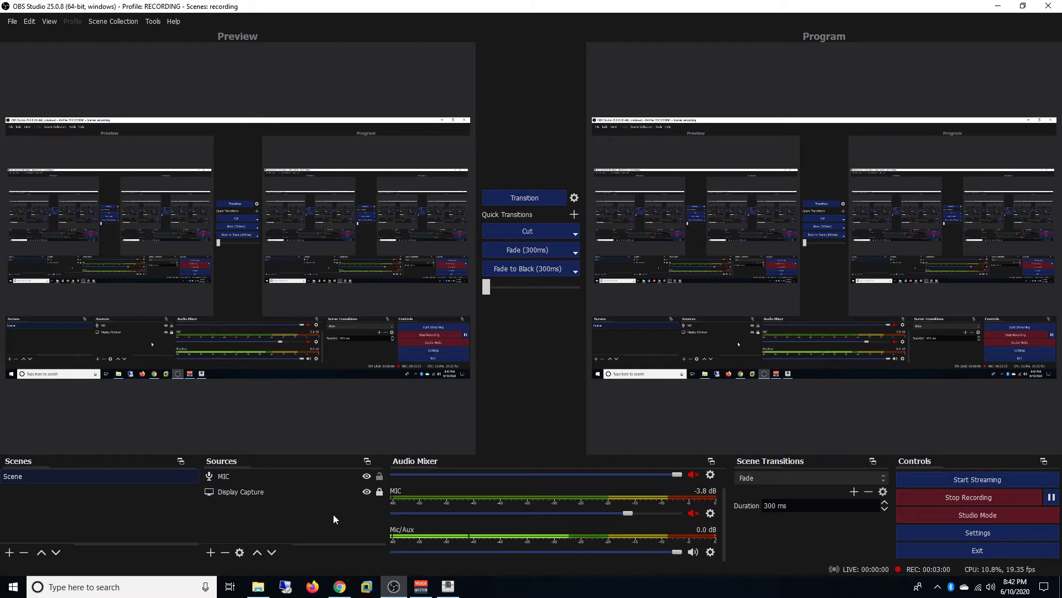
# Launch butt via a Start search for BUTT, then restore and minimize OBS to reveal the mixer
pyautogui.press('super')
pyautogui.write('BUTT')
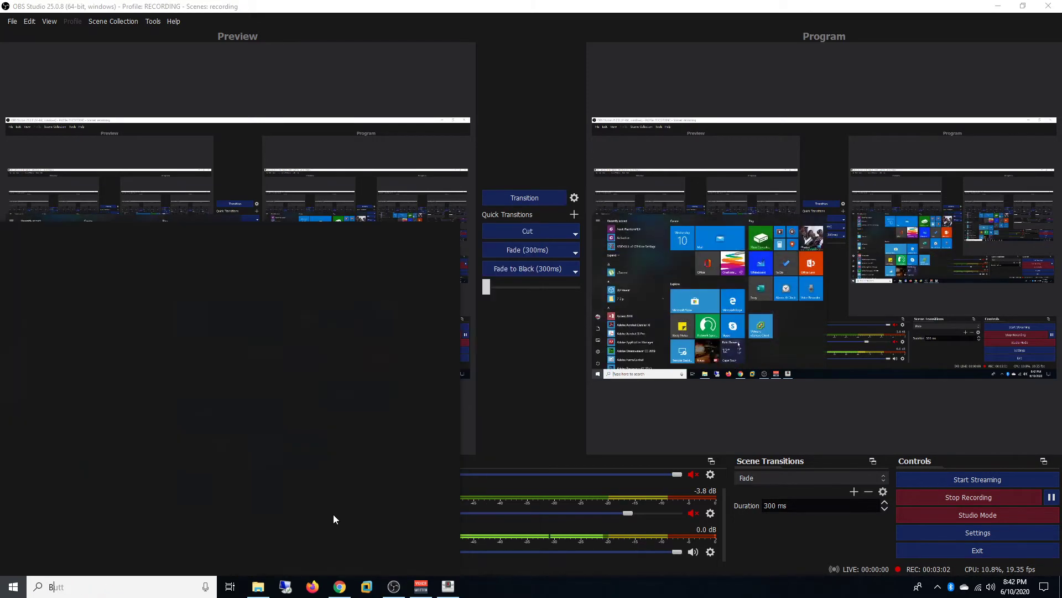
pyautogui.click(109, 287)
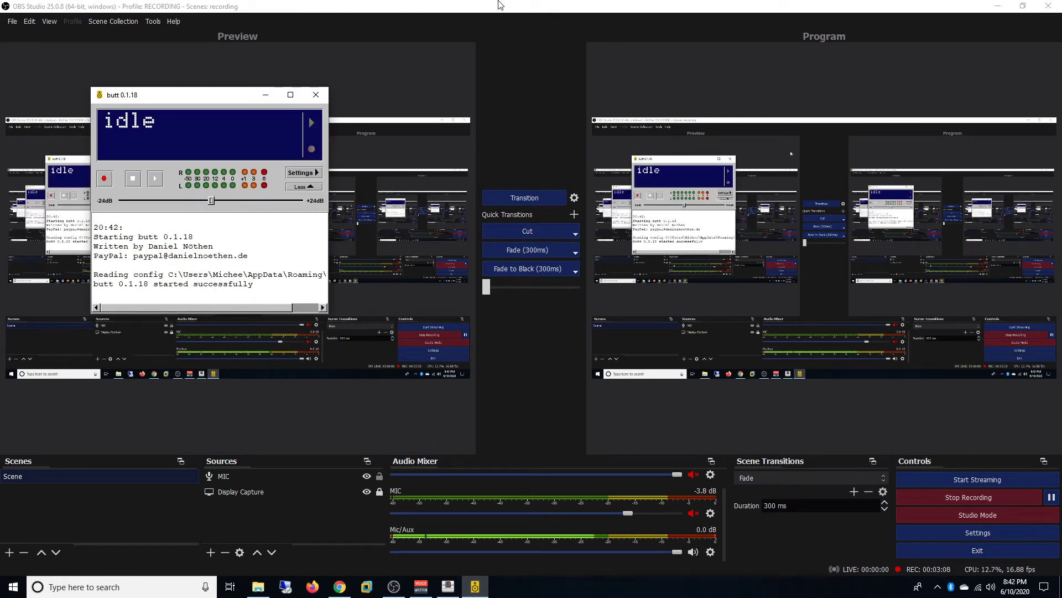
pyautogui.click(739, 31)
pyautogui.doubleClick(739, 6)
pyautogui.click(1038, 36)
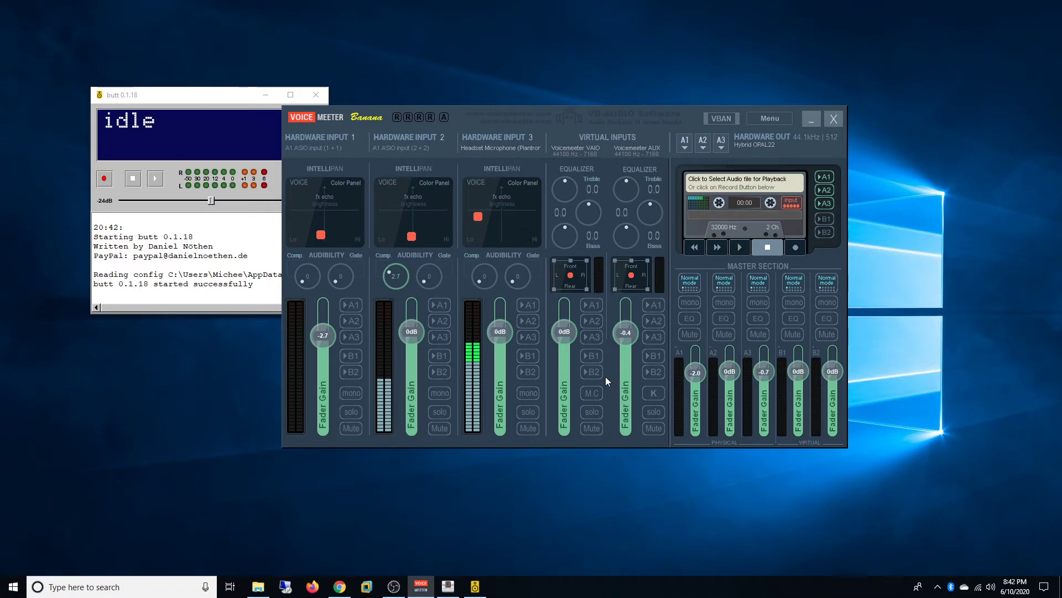
# In butt's Settings, choose VoiceMeeter Aux Output as the audio input device
pyautogui.click(212, 97)
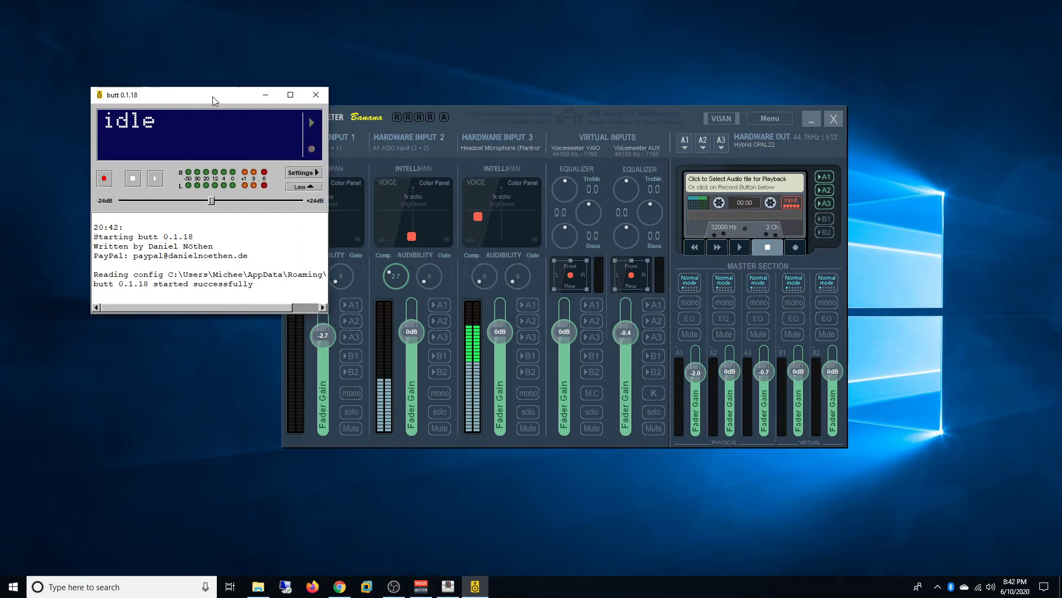
pyautogui.click(317, 174)
pyautogui.click(368, 109)
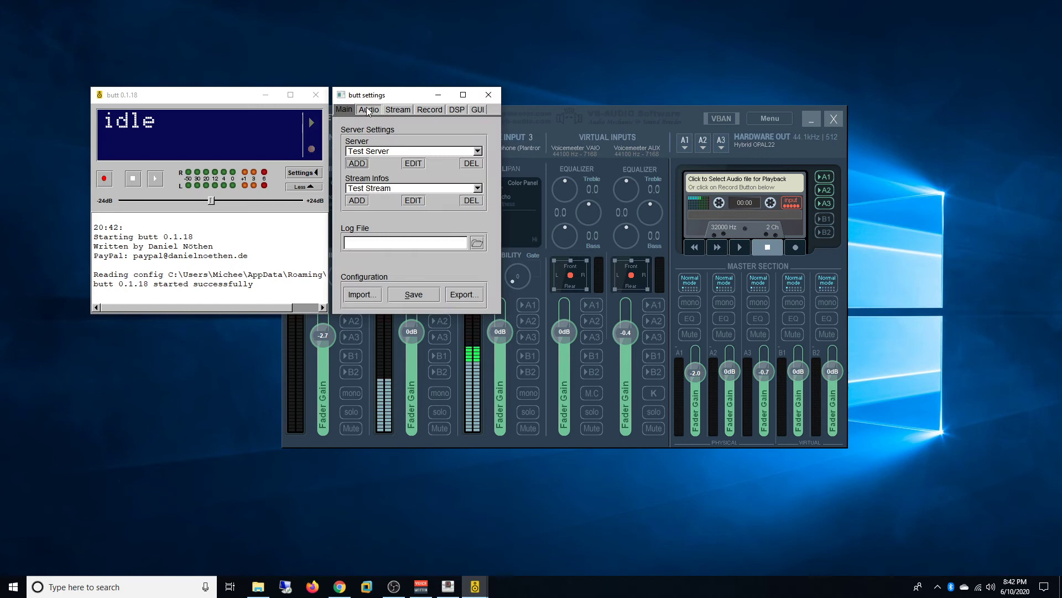
pyautogui.click(441, 159)
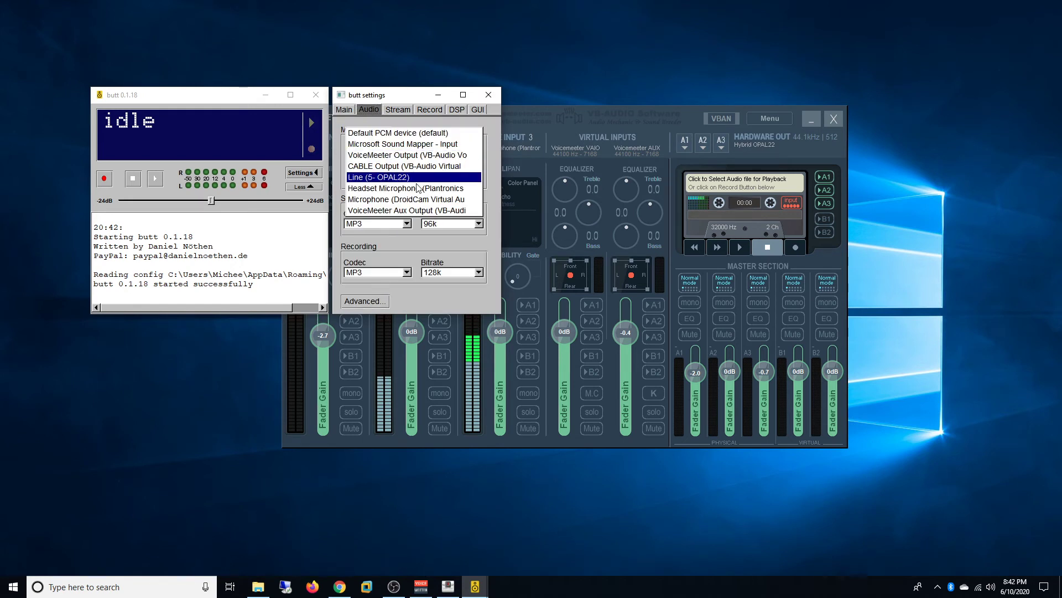
pyautogui.click(423, 211)
# Save the butt configuration from the Main page and bring Voicemeeter back in front
pyautogui.click(347, 111)
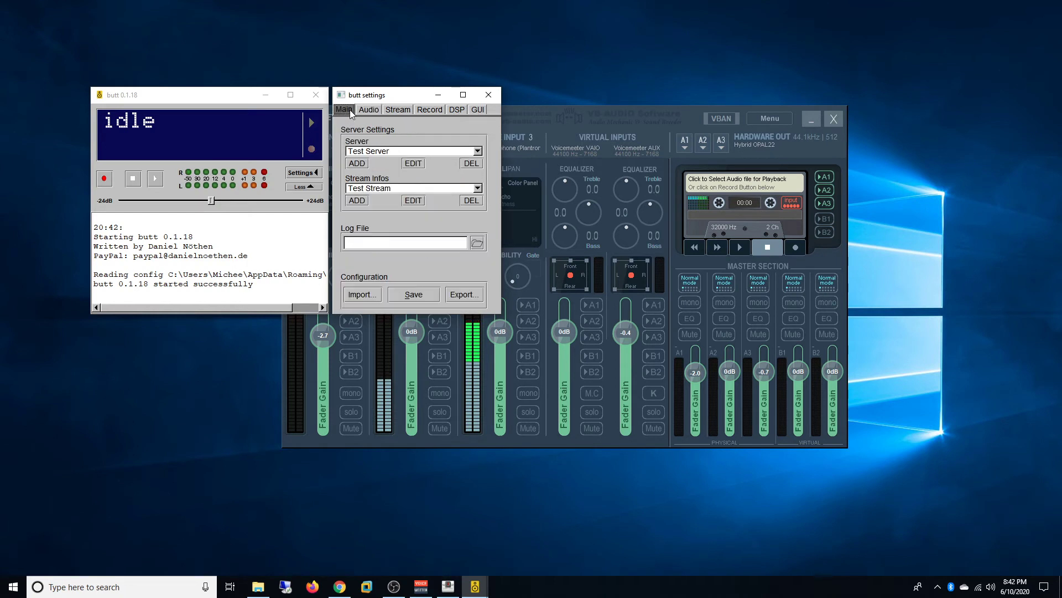
pyautogui.click(410, 295)
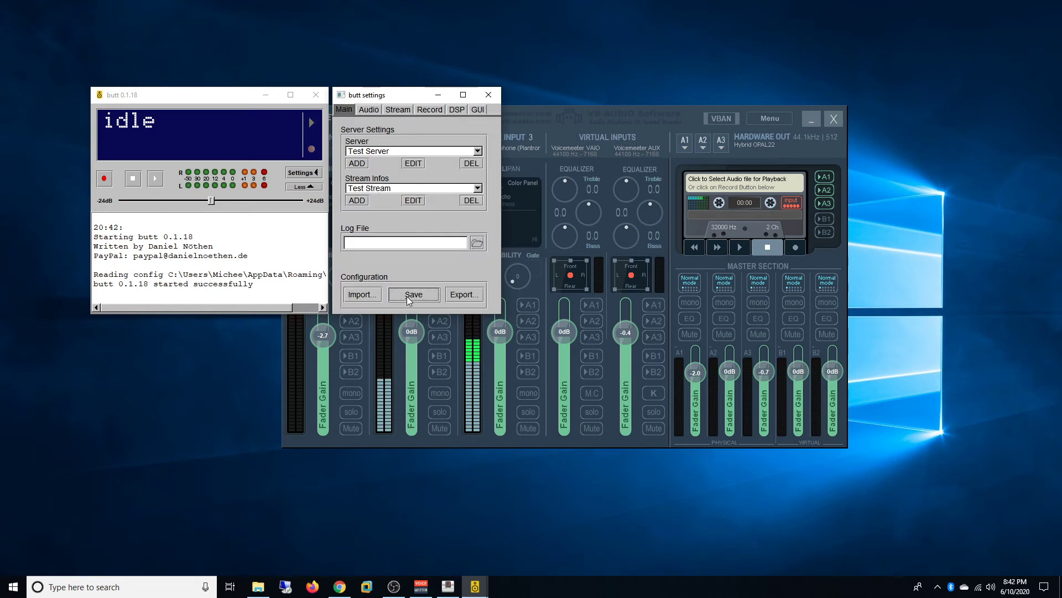
pyautogui.click(656, 134)
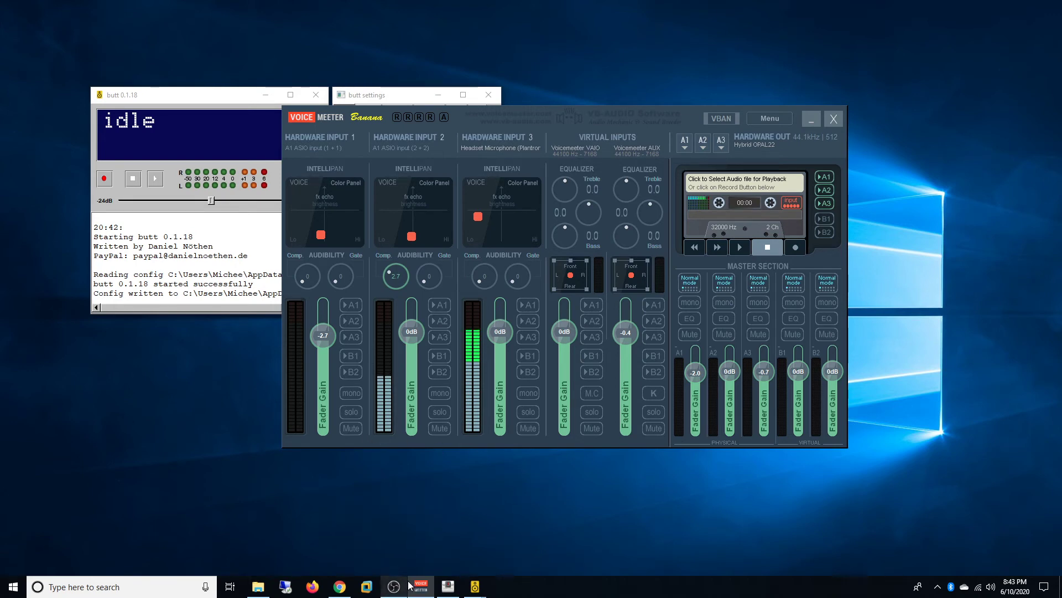
# Load He's an on-Time God onto Mixxx deck 1, play it, and minimize Mixxx
pyautogui.click(450, 587)
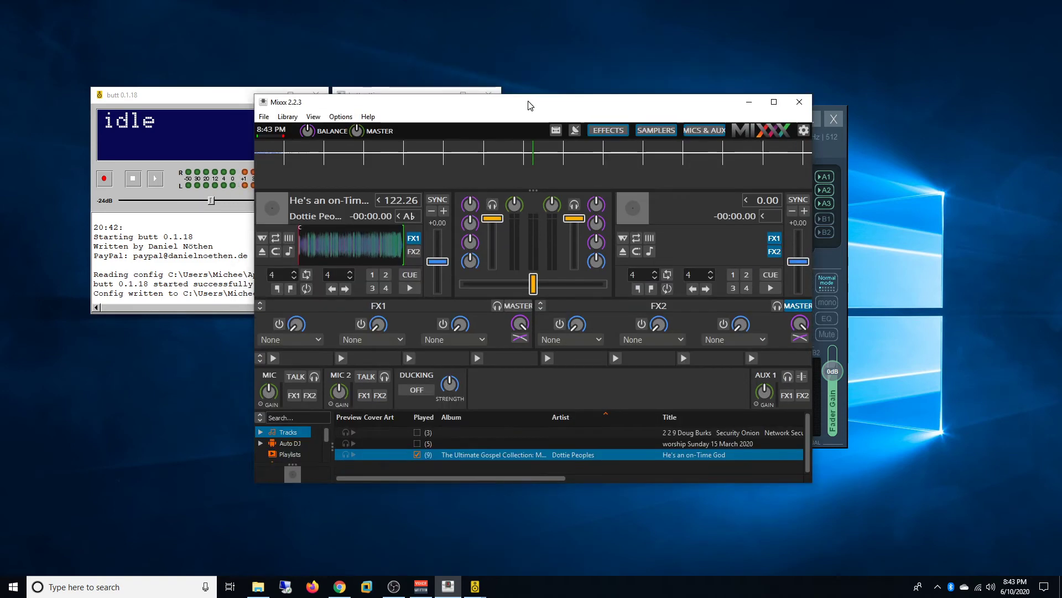
pyautogui.click(534, 459)
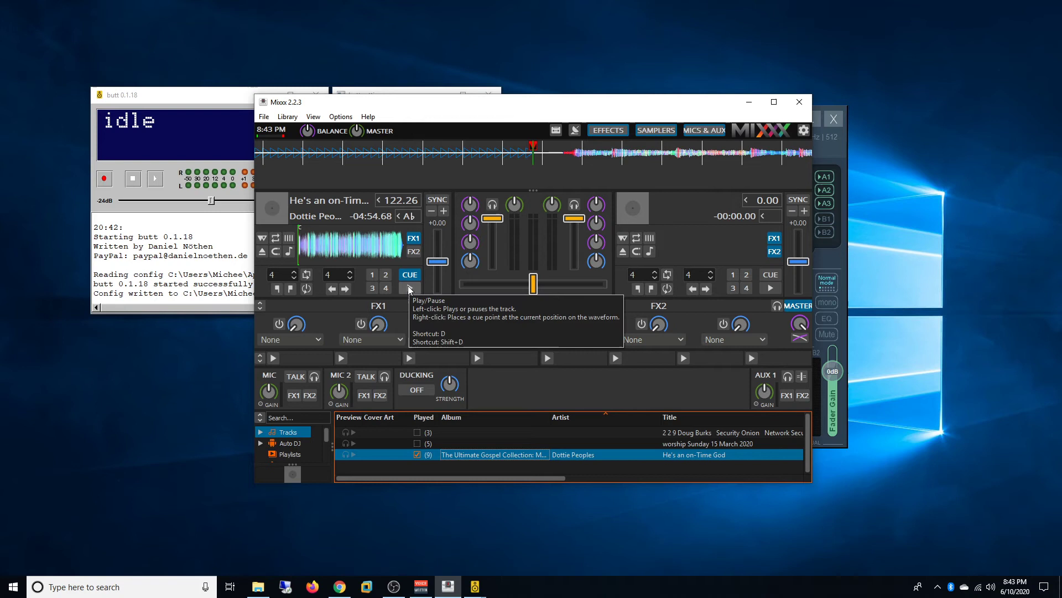
pyautogui.click(410, 288)
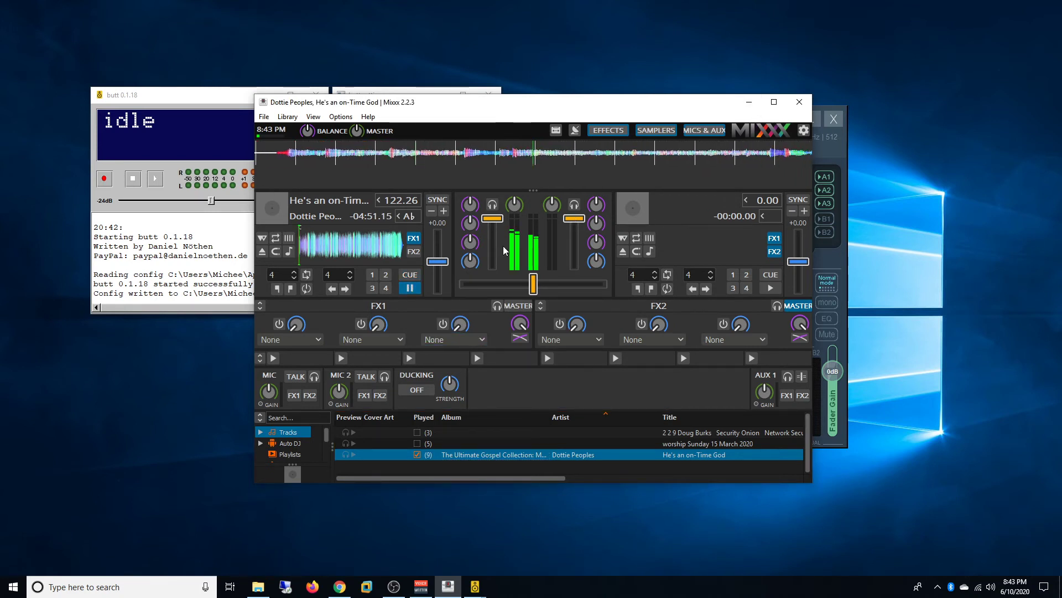
pyautogui.click(749, 106)
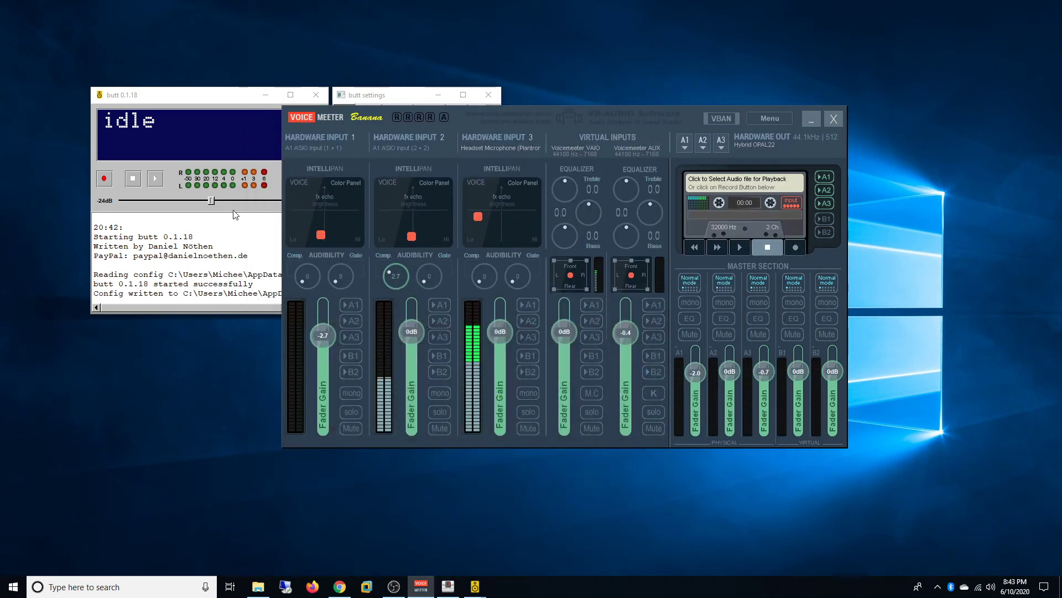
# Enable B2 on the Voicemeeter VAIO strip and check butt's input level meters
pyautogui.click(589, 374)
pyautogui.click(200, 160)
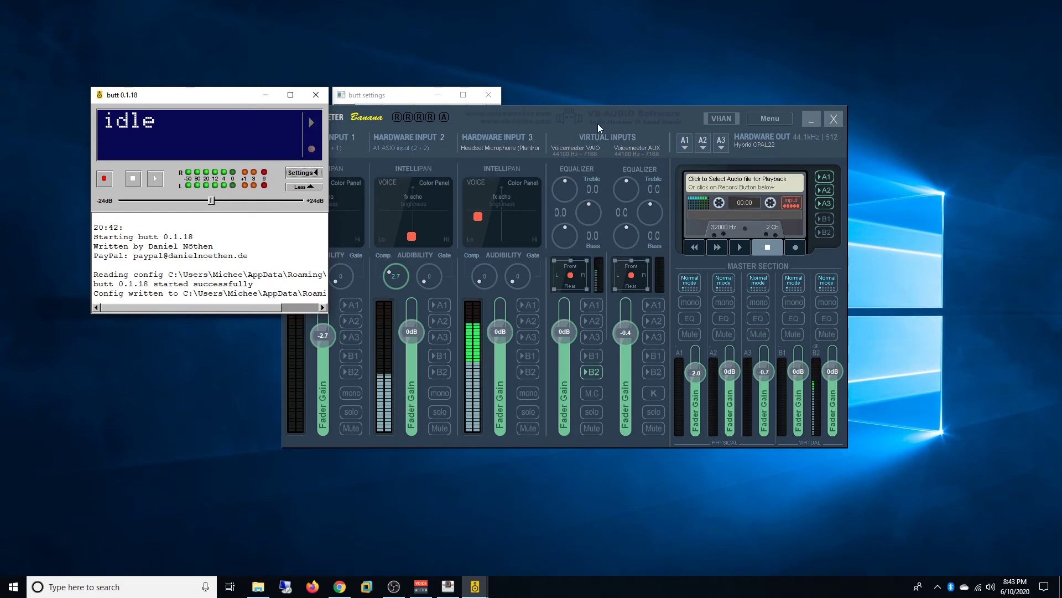
# Assign WDM Speakers (High Definition Audio Device) to A2 and enable A2 on the VAIO strip
pyautogui.click(702, 144)
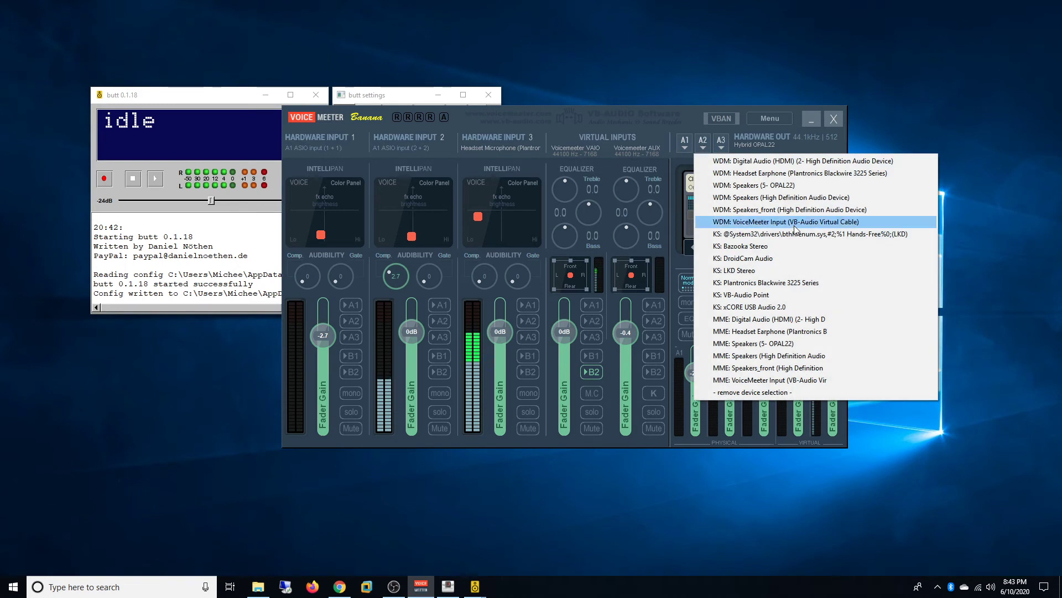
pyautogui.click(773, 199)
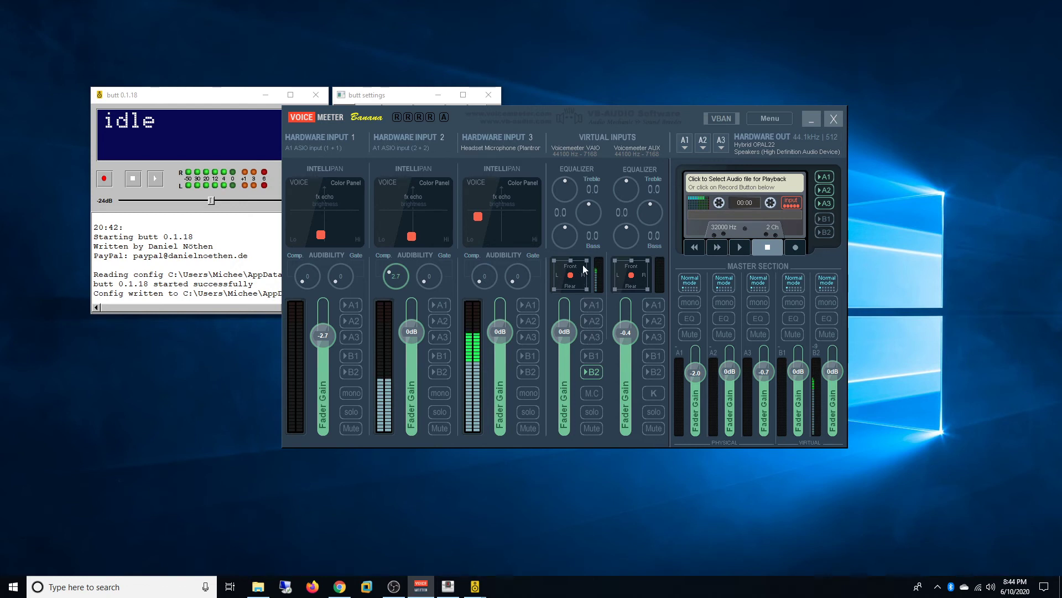
pyautogui.click(595, 322)
# Turn off A2 on the VAIO strip and close Hardware Input 3's device list, keeping the headset mic
pyautogui.click(593, 324)
pyautogui.click(509, 148)
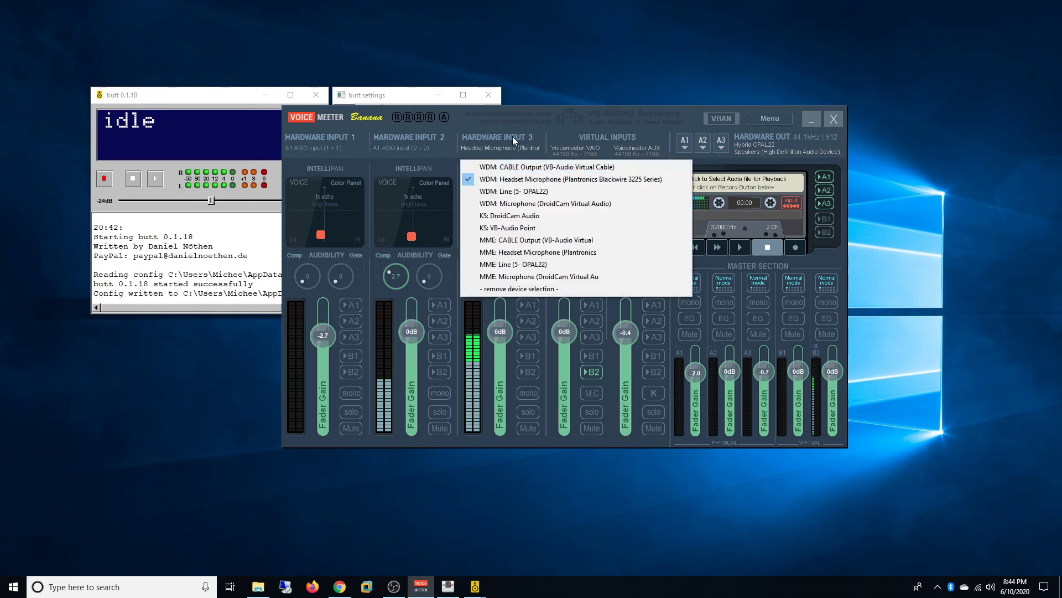
pyautogui.click(520, 123)
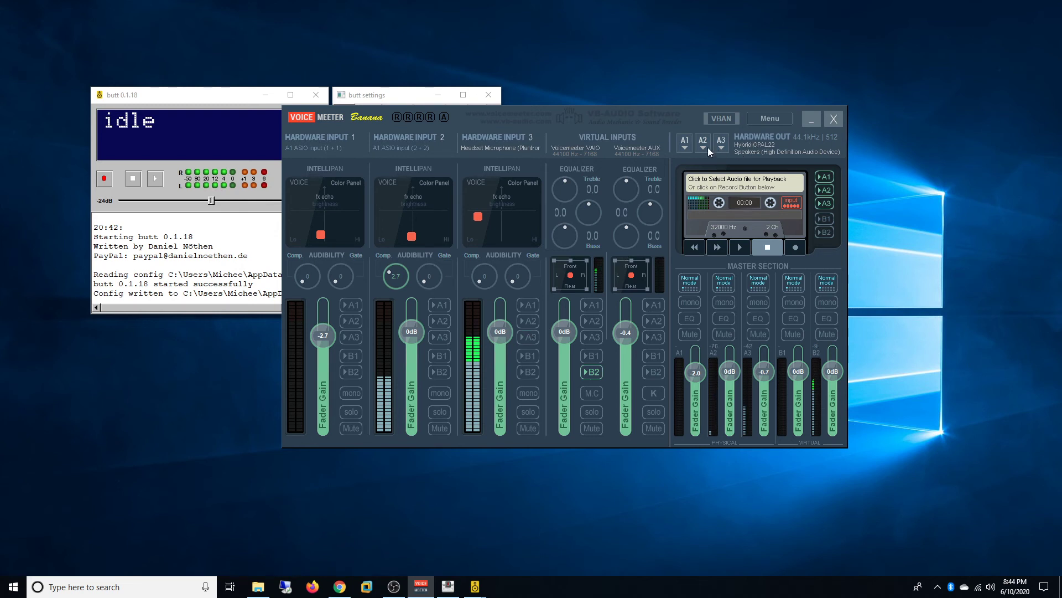
# Send Hardware Input 3's headset microphone to the A1 speaker output
pyautogui.click(529, 306)
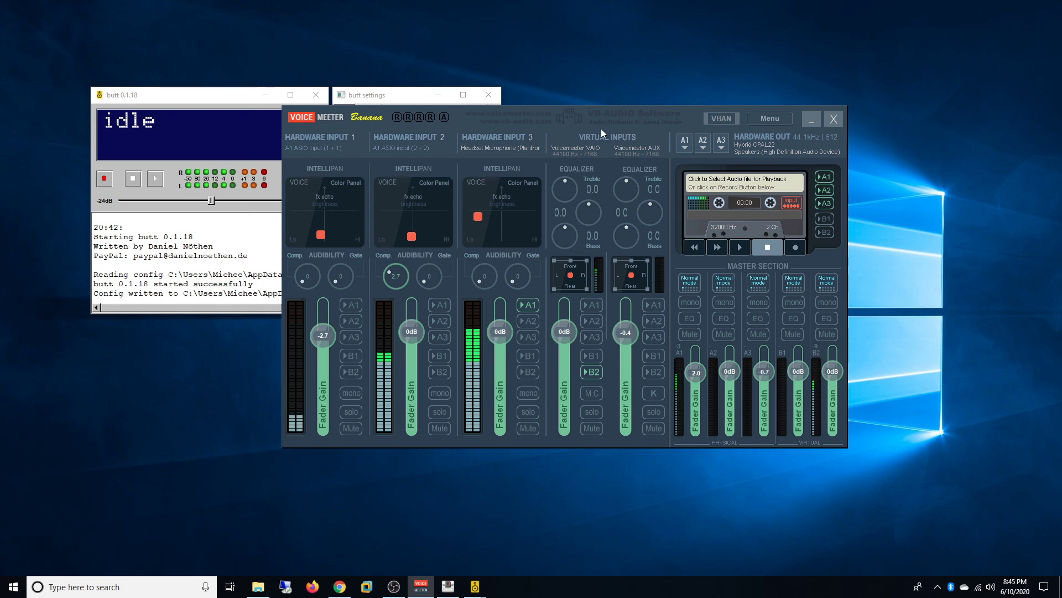
# Nudge the Voicemeeter window up and right over the butt windows
pyautogui.moveTo(589, 118); pyautogui.dragTo(596, 107)
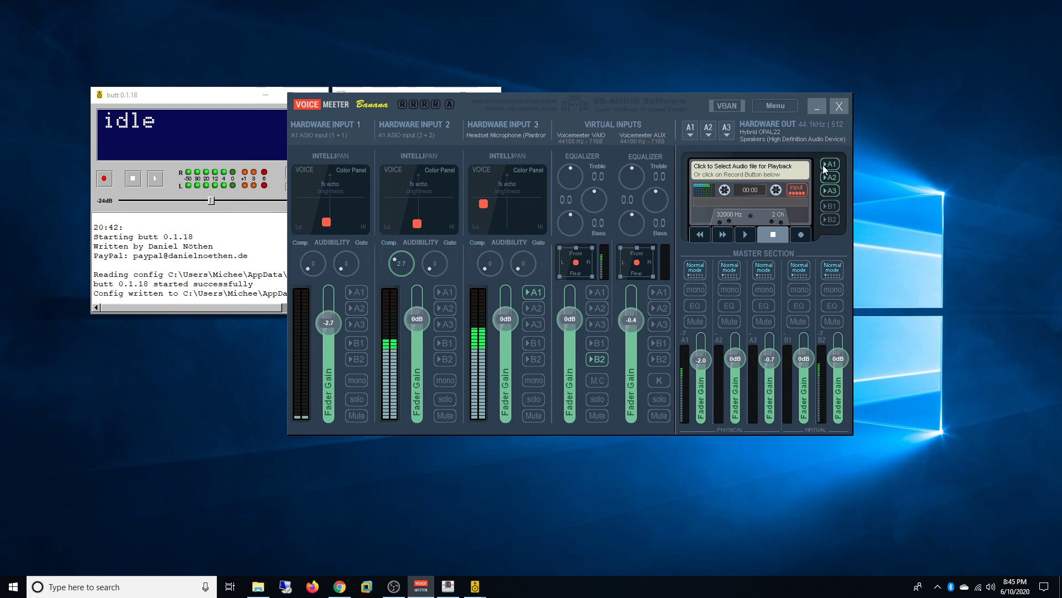